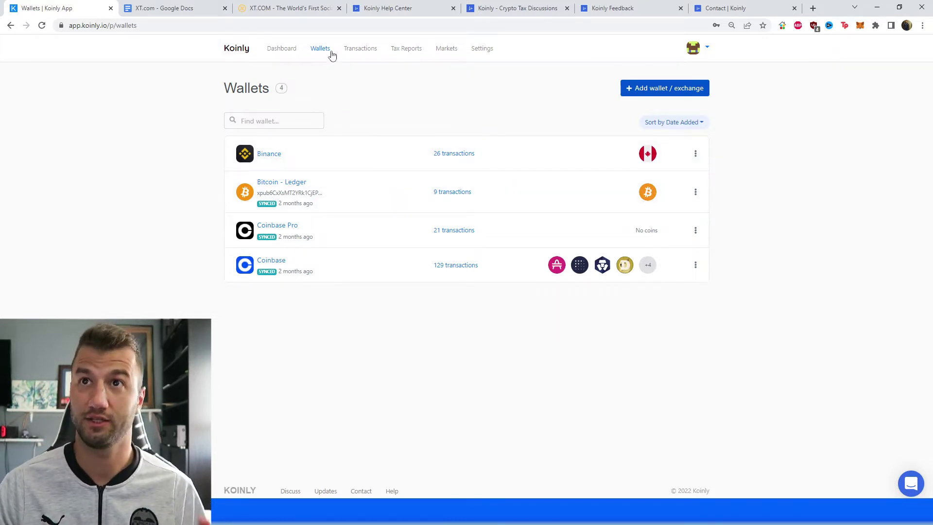
# Step: Add an XT.com wallet via search and choose to import its transactions from a file
pyautogui.click(664, 88)
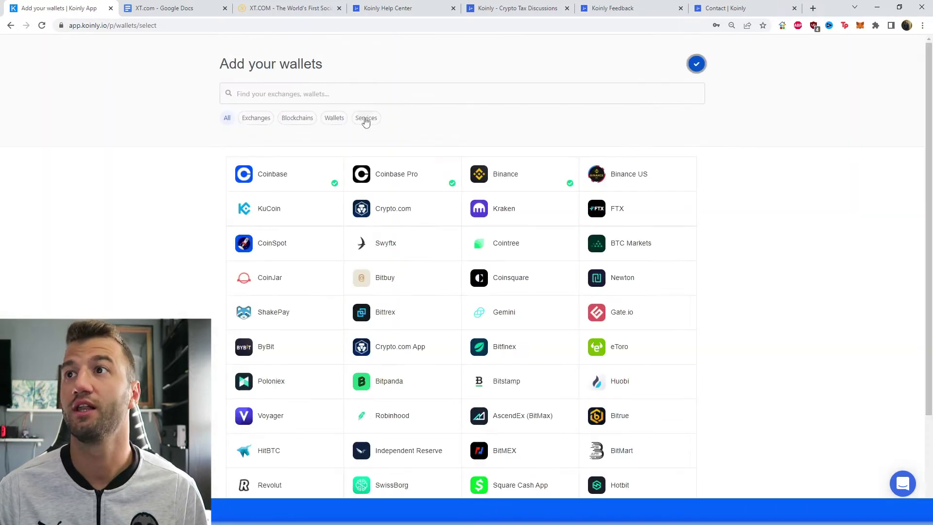
pyautogui.click(401, 94)
pyautogui.write('xt')
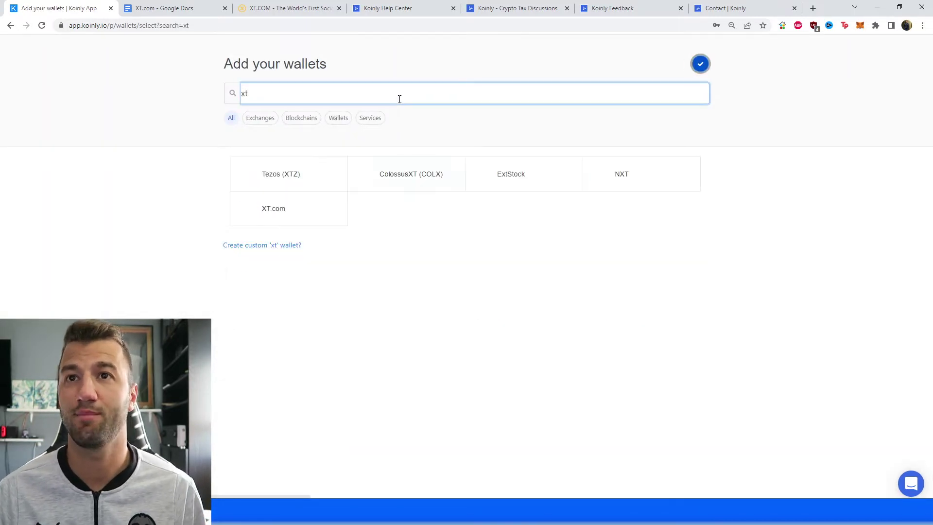
pyautogui.click(311, 216)
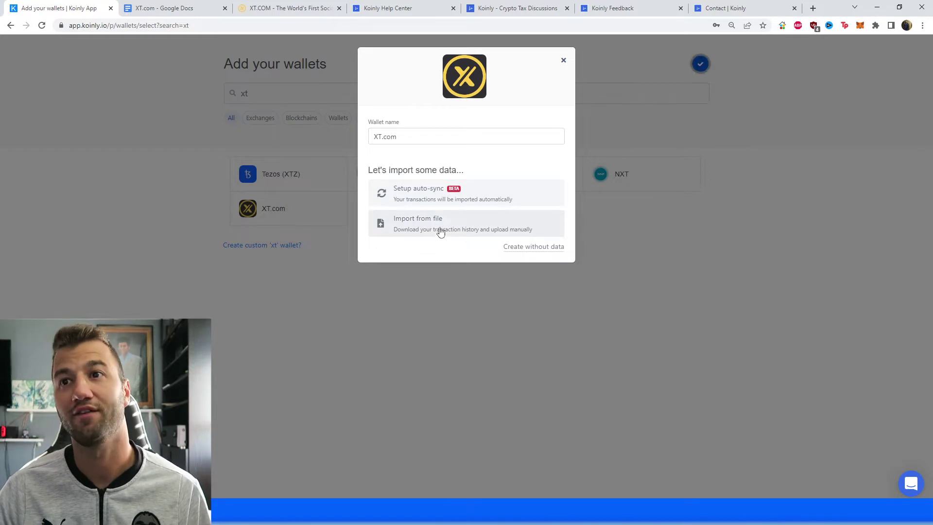
pyautogui.click(412, 226)
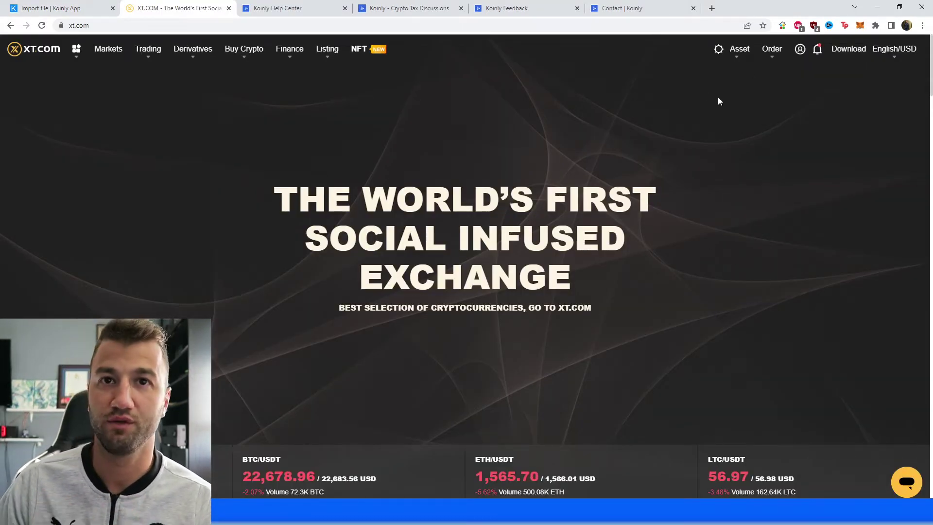
# Step: Open XT.com assets, skip security activation, and view the Withdrawal History
pyautogui.click(739, 48)
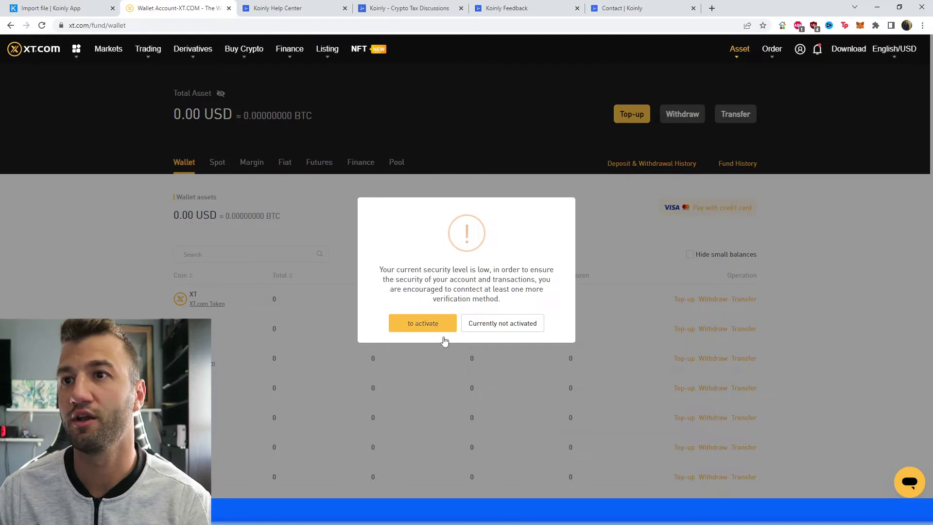
pyautogui.click(502, 323)
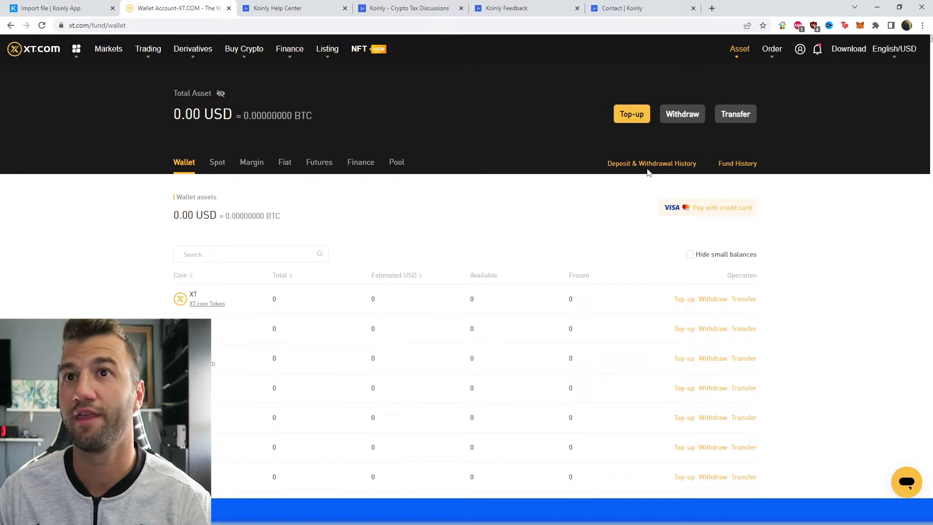
pyautogui.click(648, 167)
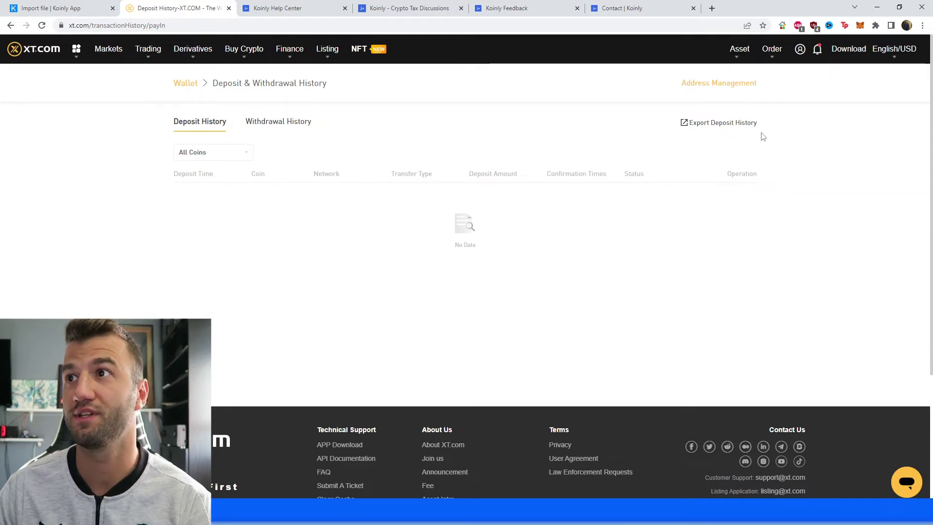
pyautogui.click(278, 121)
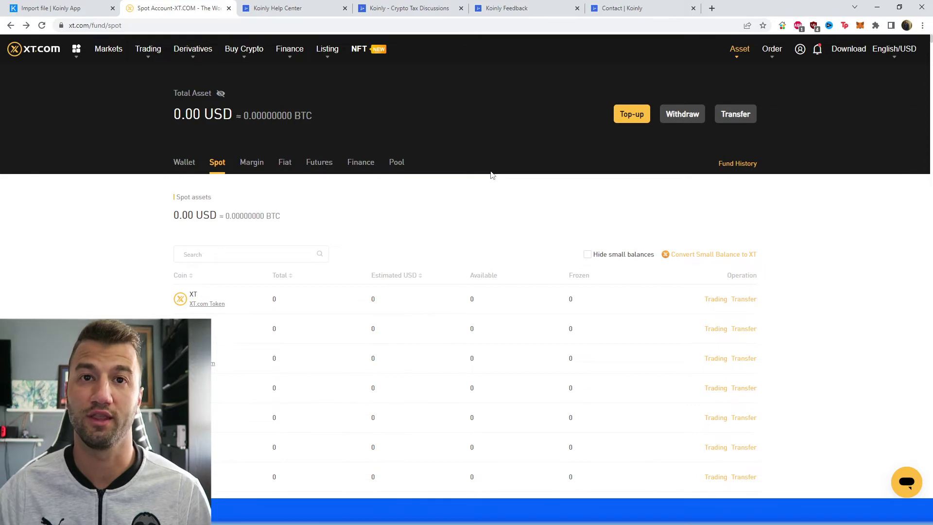
# Step: Upload the exported XT.com CSV in Koinly and import it, giving 164 transactions
pyautogui.hotkey('ctrl', 'shift', 'Tab')
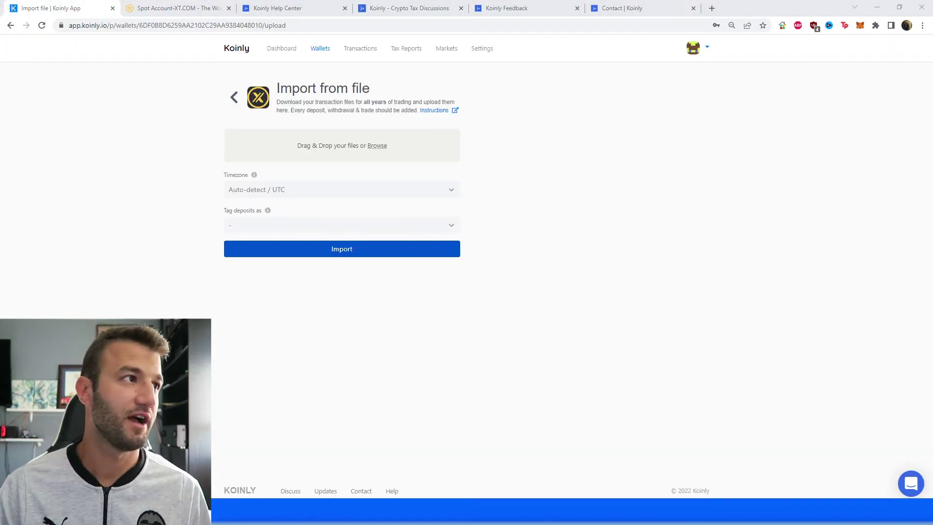
pyautogui.moveTo(510, 139); pyautogui.dragTo(350, 146)
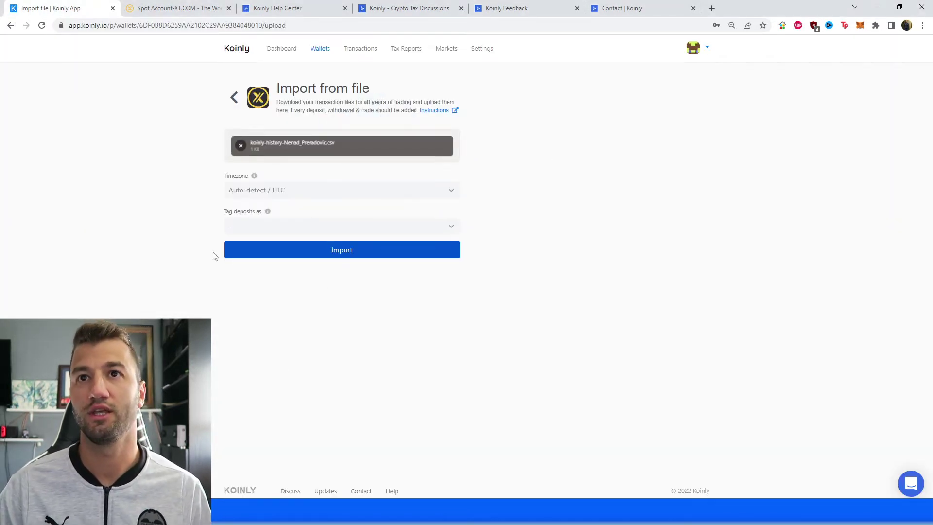
pyautogui.click(360, 256)
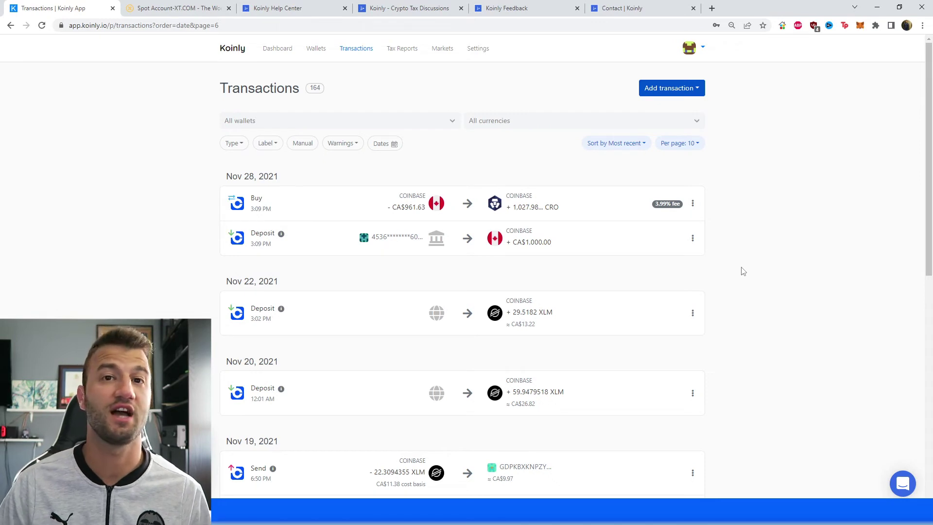
# Step: Open Koinly Tax Reports to see the 2021 summary covering 142 transactions
pyautogui.click(402, 48)
pyautogui.scroll(-2, 563, 172)
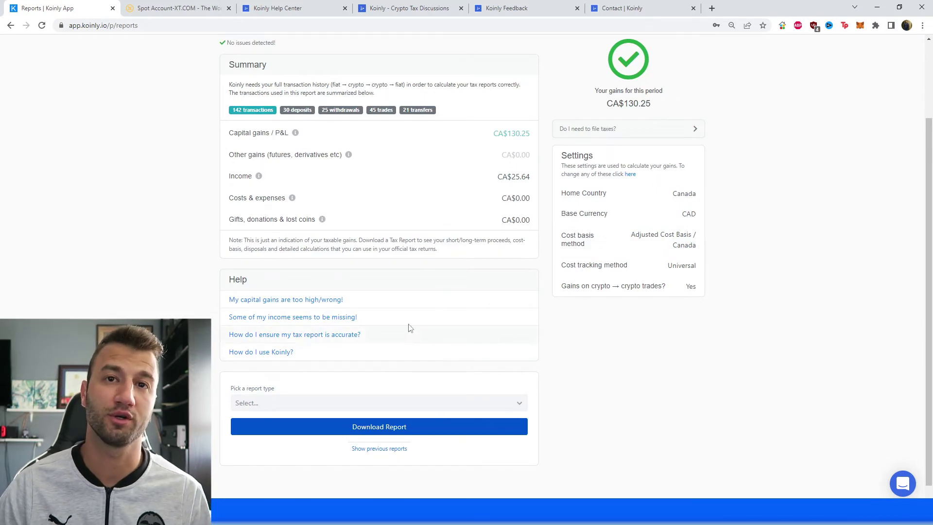
pyautogui.scroll(2, 698, 379)
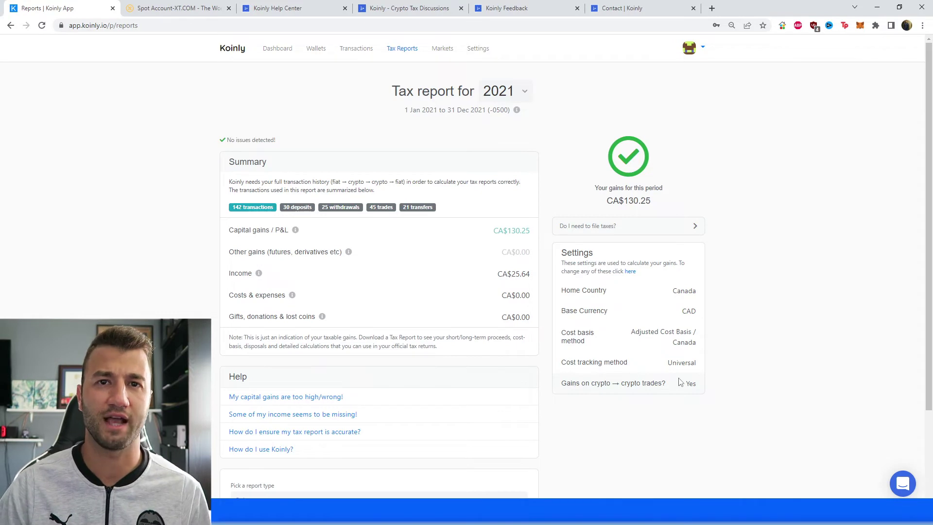
pyautogui.scroll(-2, 680, 381)
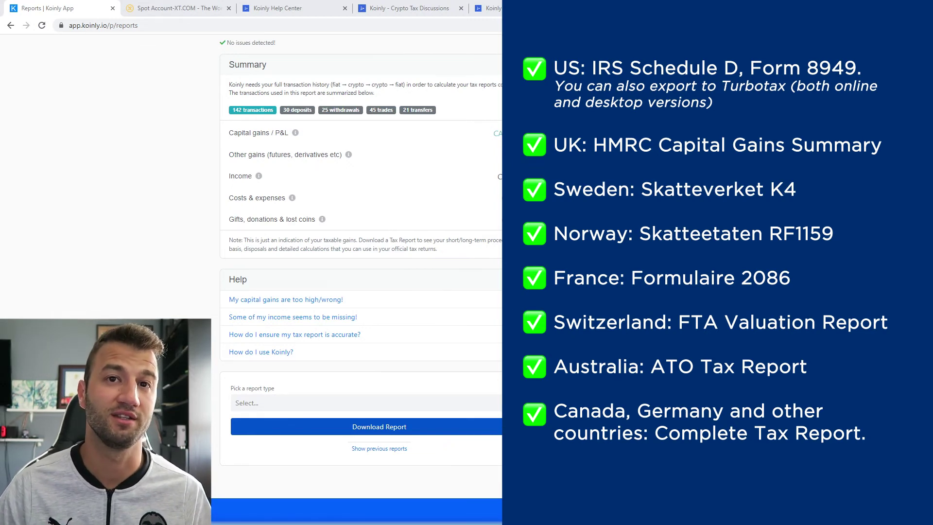
# Step: Switch to the Koinly Help Center tab listing Getting started, Importing data and Tax reports
pyautogui.click(279, 7)
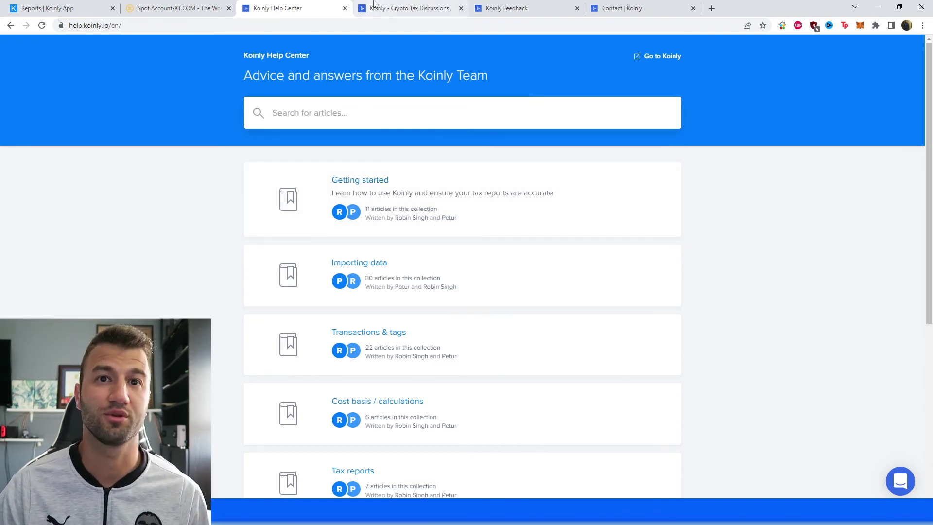
# Step: View the Crypto Tax Discussions and Koinly Feedback tabs, ending on the Contact page
pyautogui.click(400, 8)
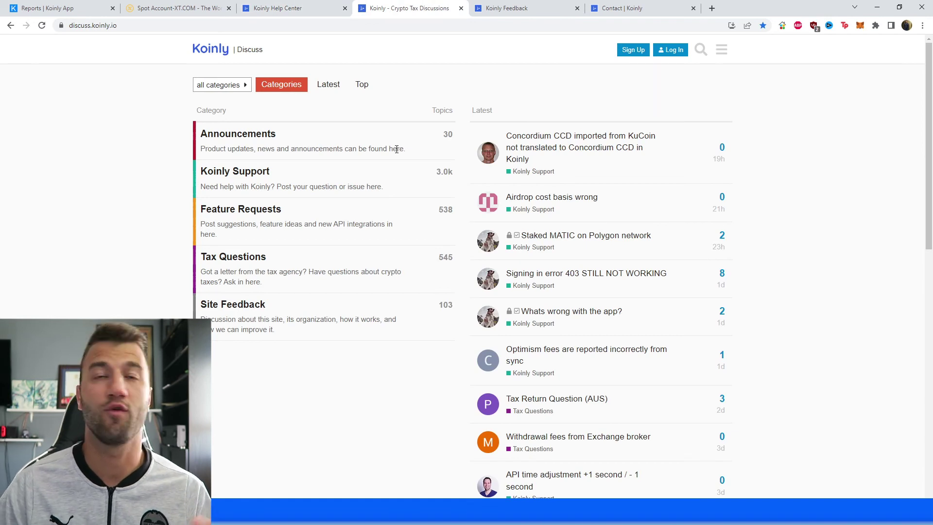
pyautogui.click(510, 8)
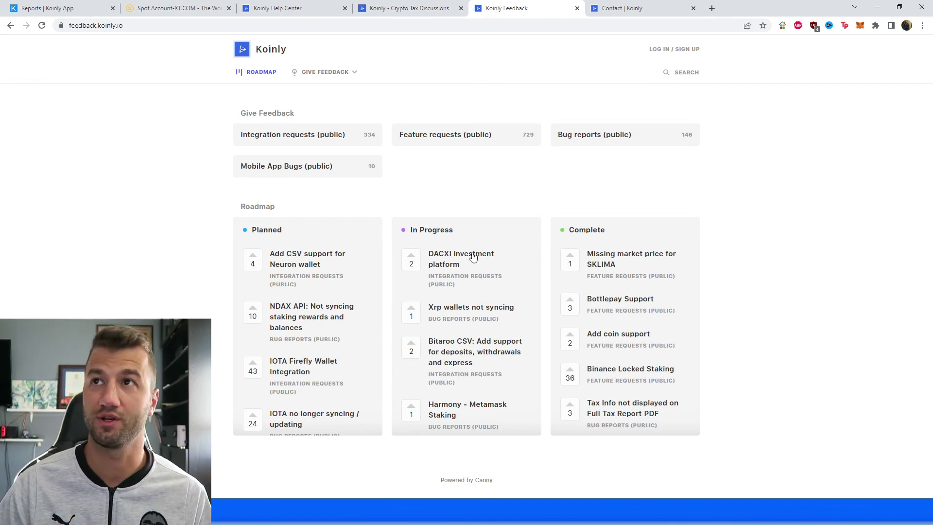
pyautogui.click(622, 9)
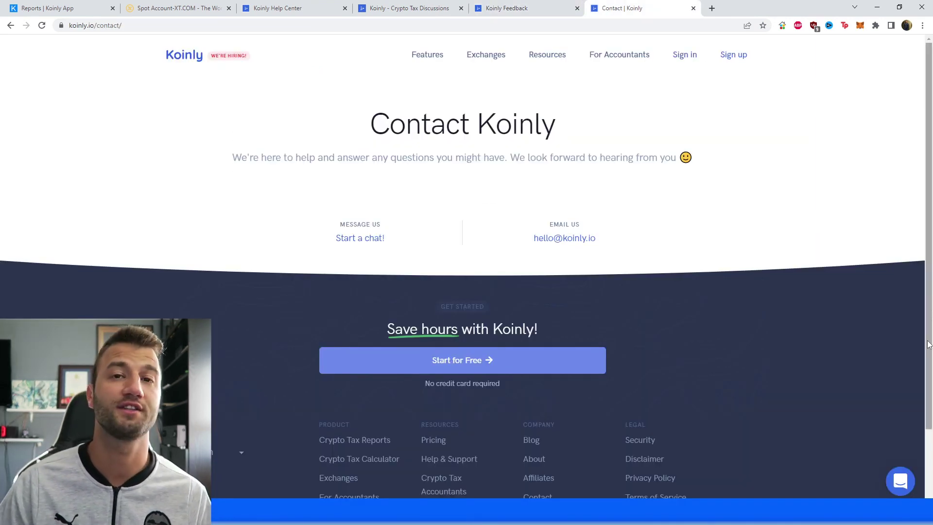